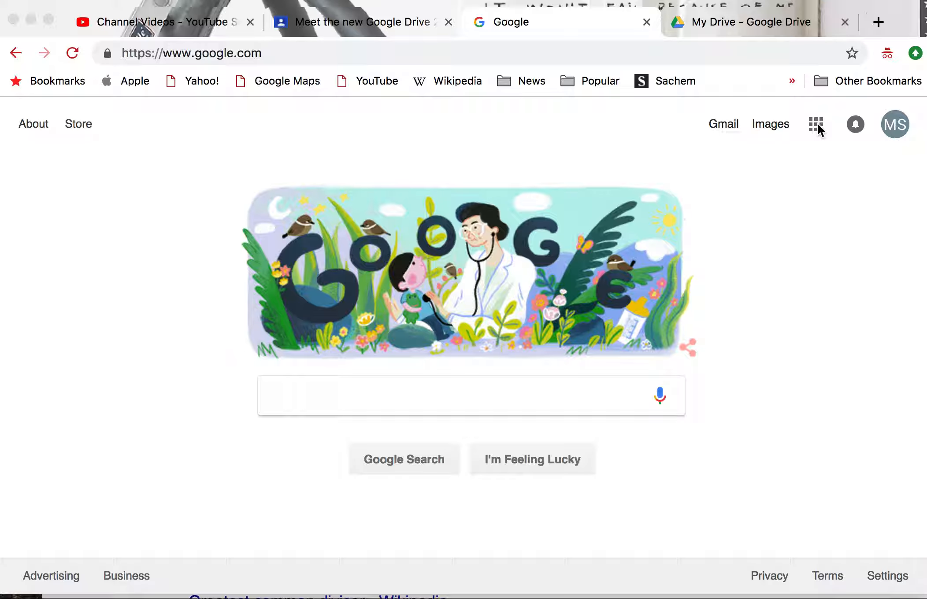
Step: Open Google Classroom from the Google home page and create a new class named Sample
left_click(817, 124)
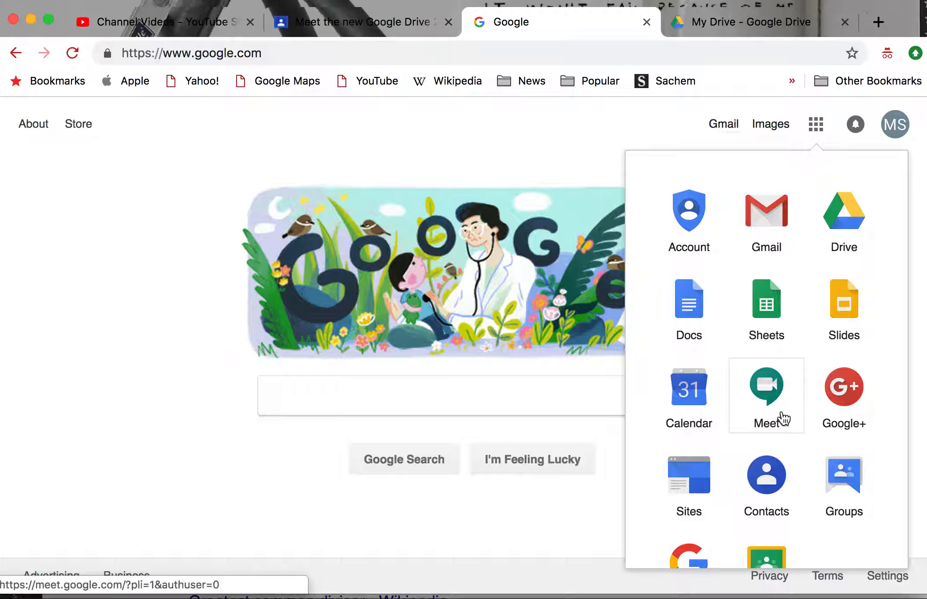
left_click(765, 556)
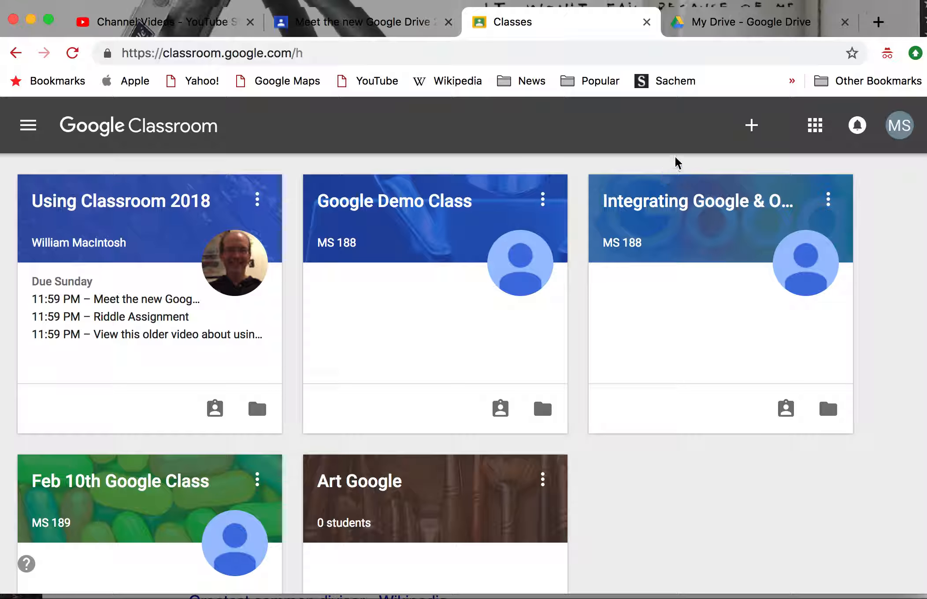
left_click(752, 131)
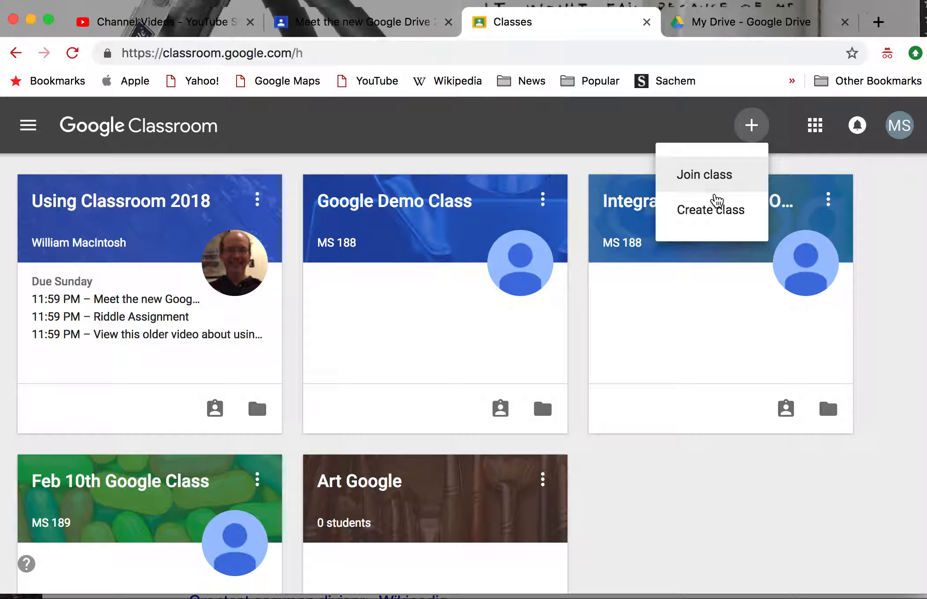
left_click(717, 211)
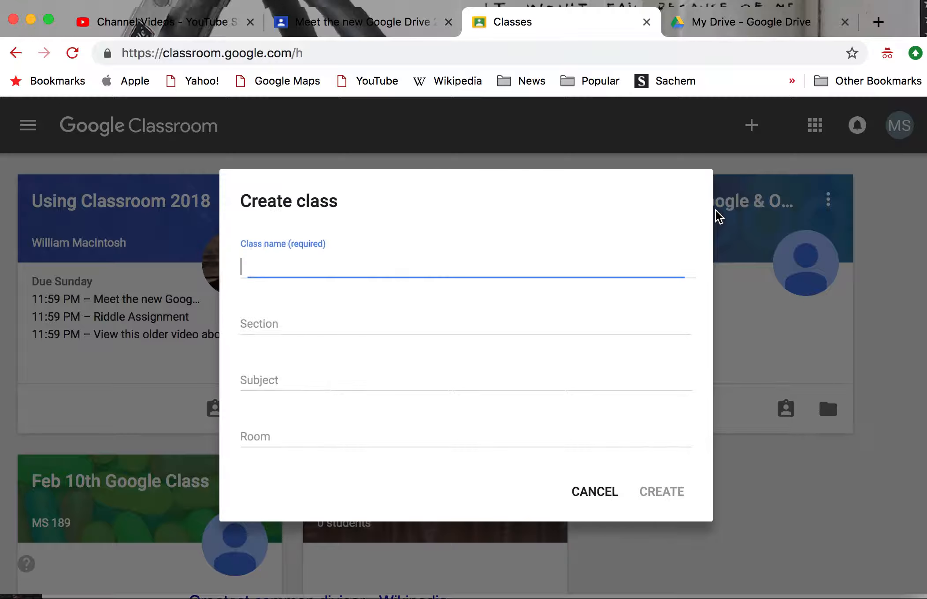
type("Sampl")
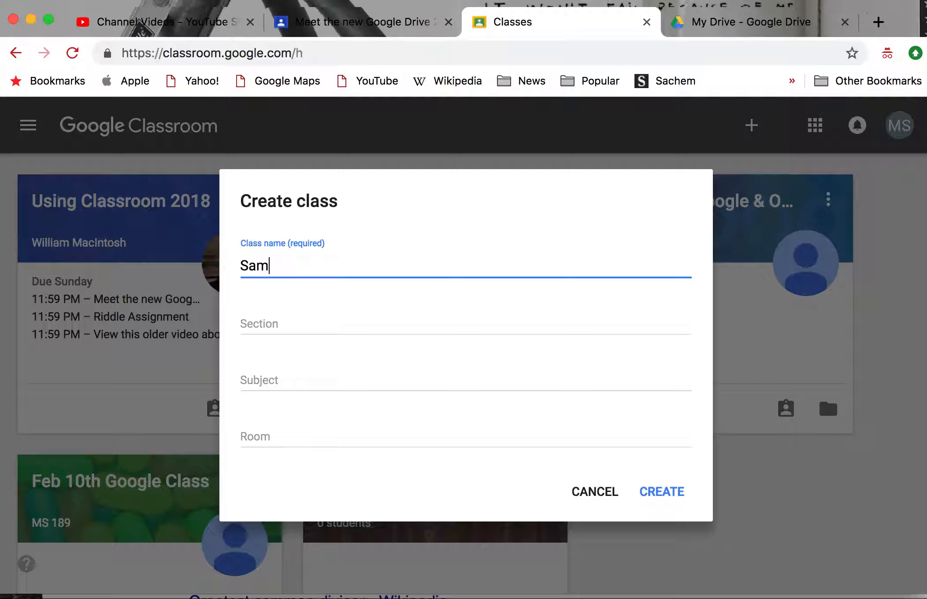
type("e")
left_click(662, 494)
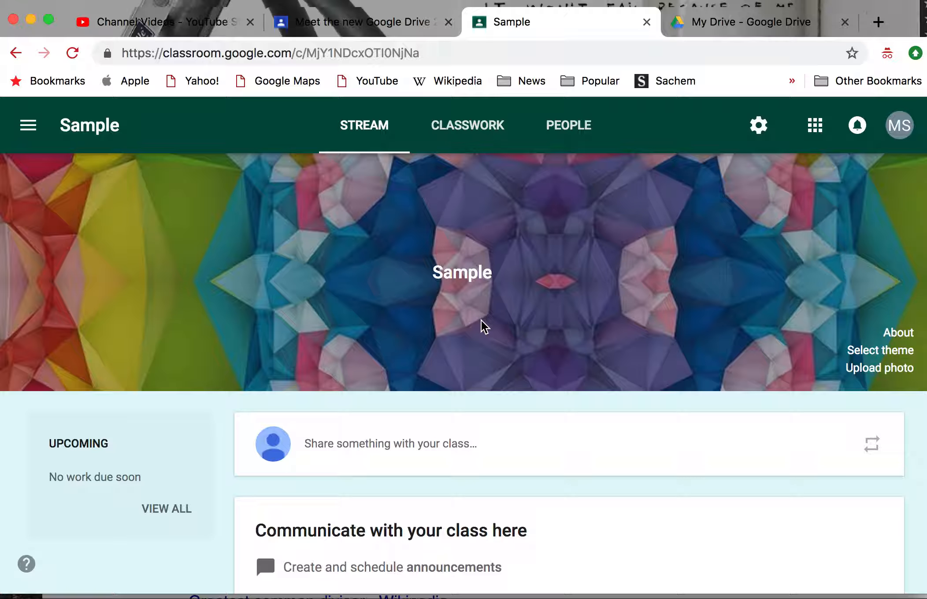
Step: View the class's People page and display the class code full screen from the class settings, closing both views again
left_click(571, 128)
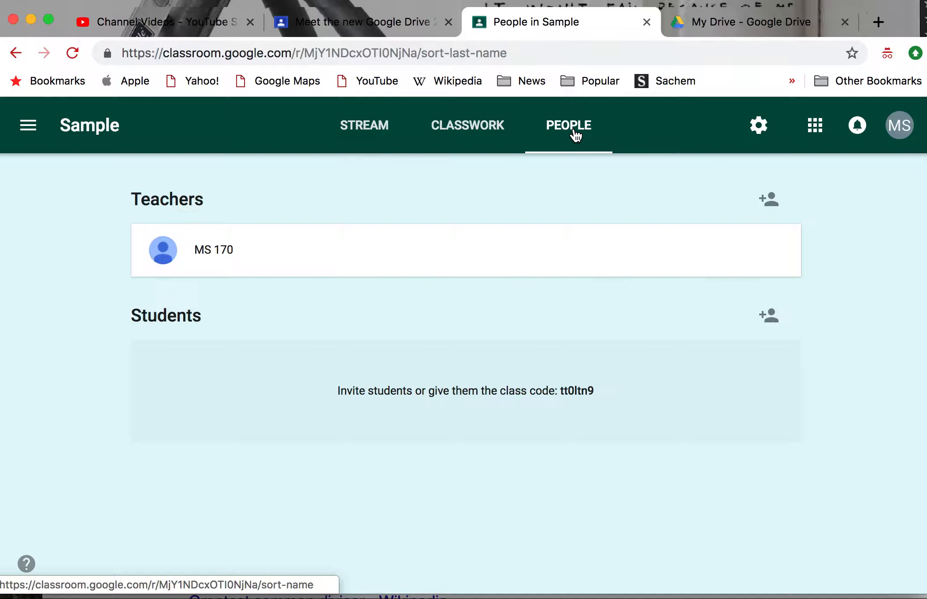
left_click(759, 128)
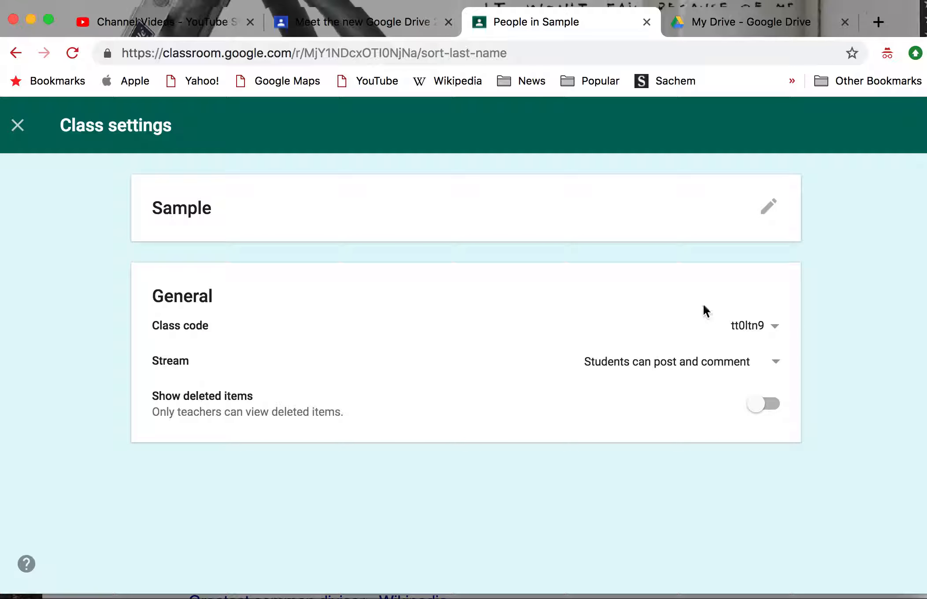
left_click(776, 330)
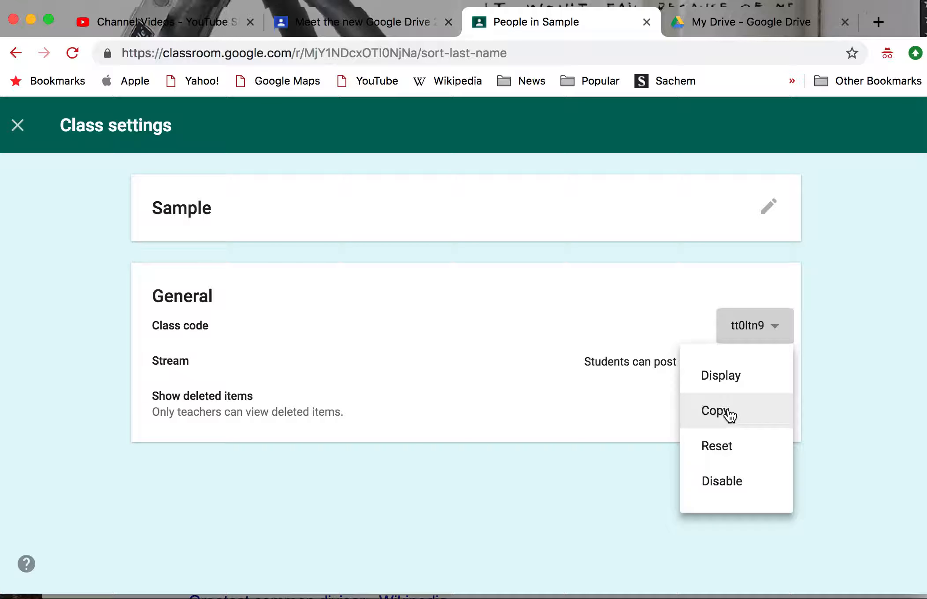
left_click(729, 376)
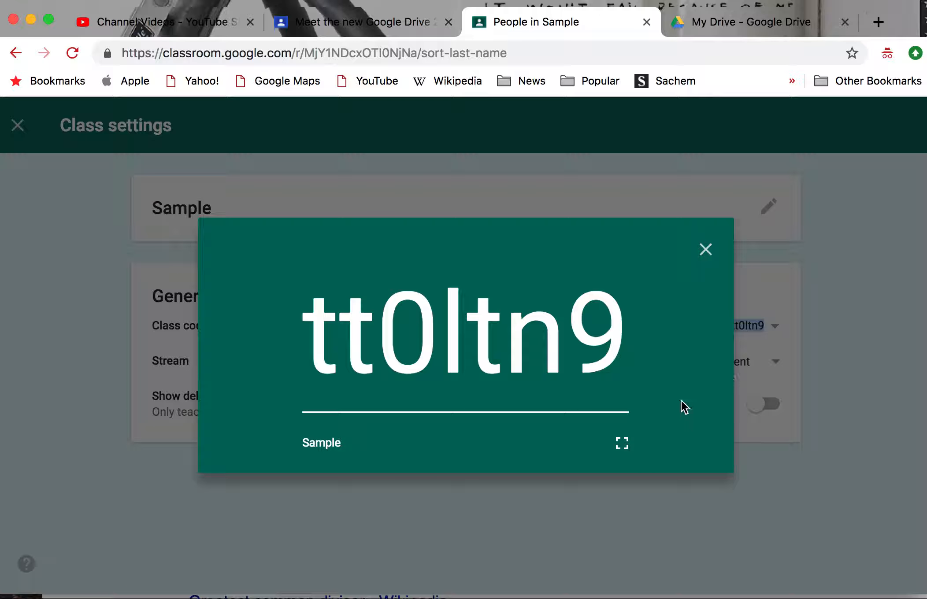
left_click(623, 445)
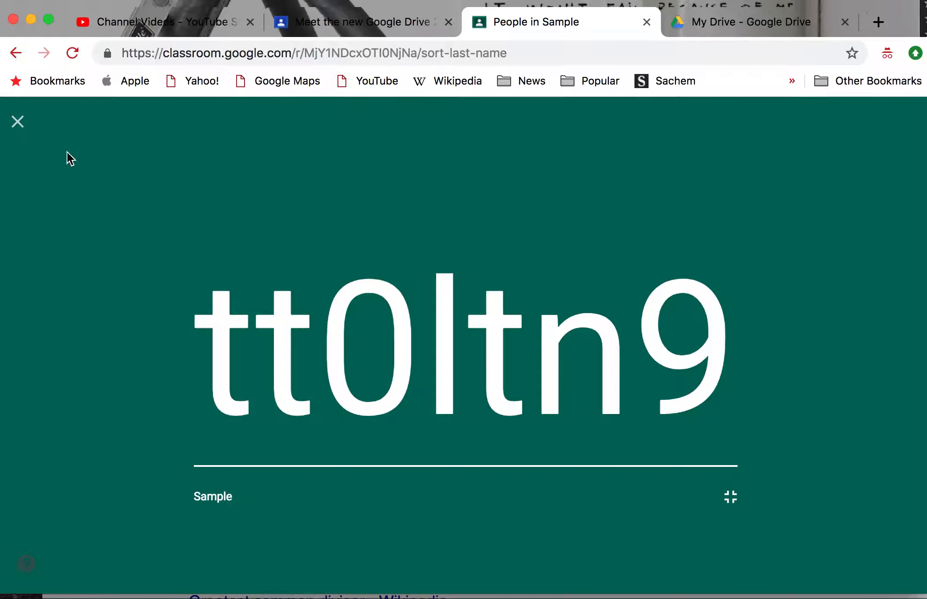
left_click(19, 127)
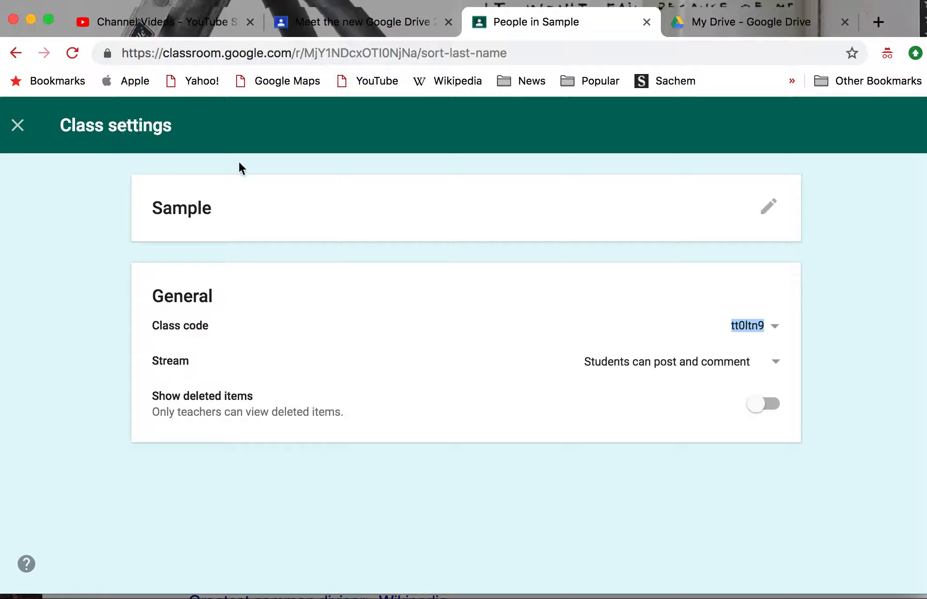
left_click(20, 128)
Step: Return to the class stream, view the class code in the About information and close it
left_click(359, 138)
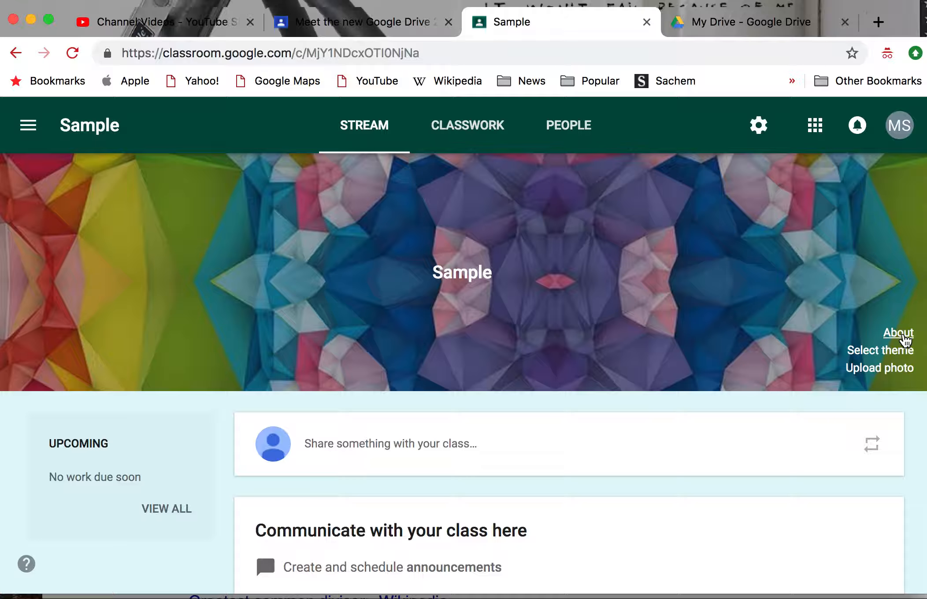
left_click(905, 338)
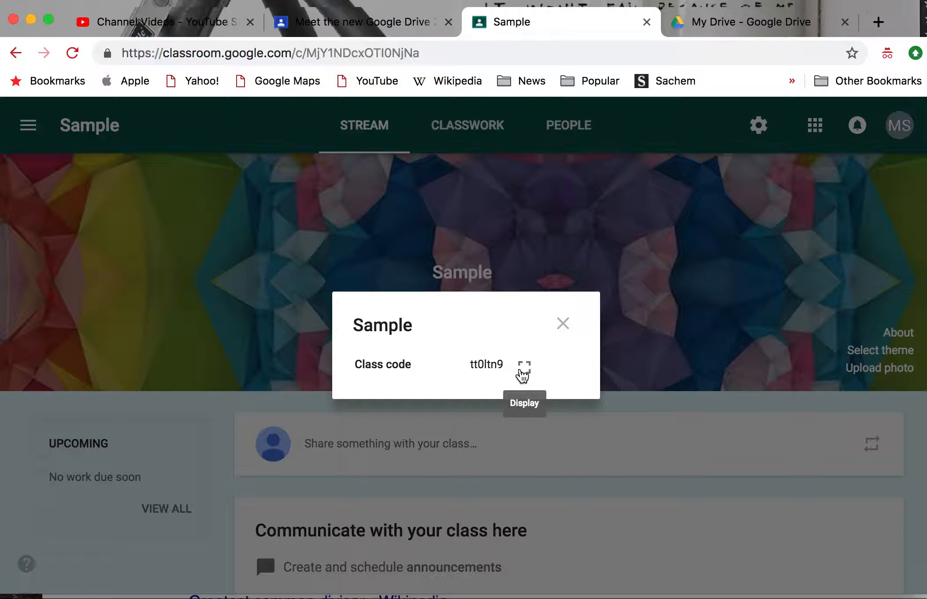
left_click(563, 324)
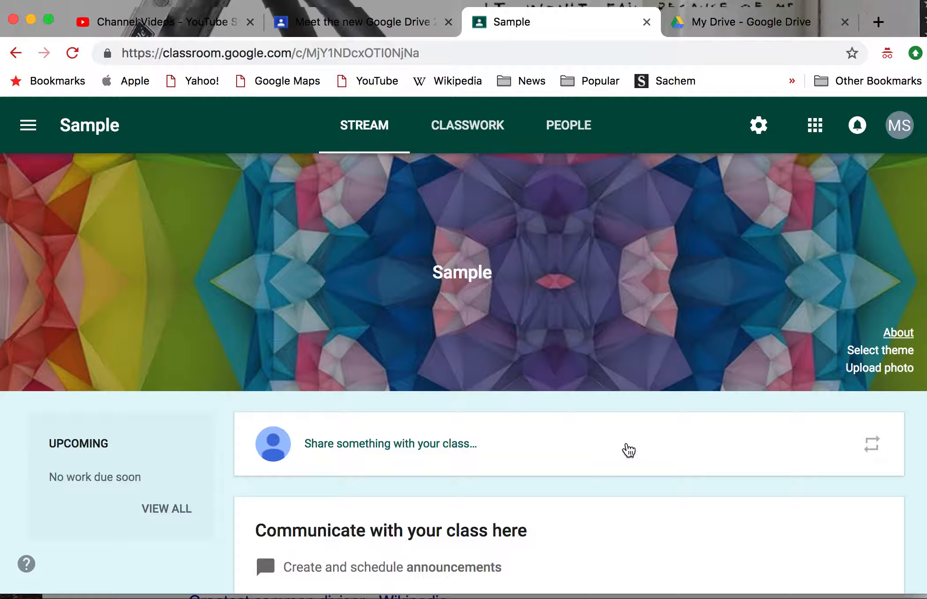
Step: Post the announcement "Welcome to class" to all students of the Sample class in the stream
left_click(431, 443)
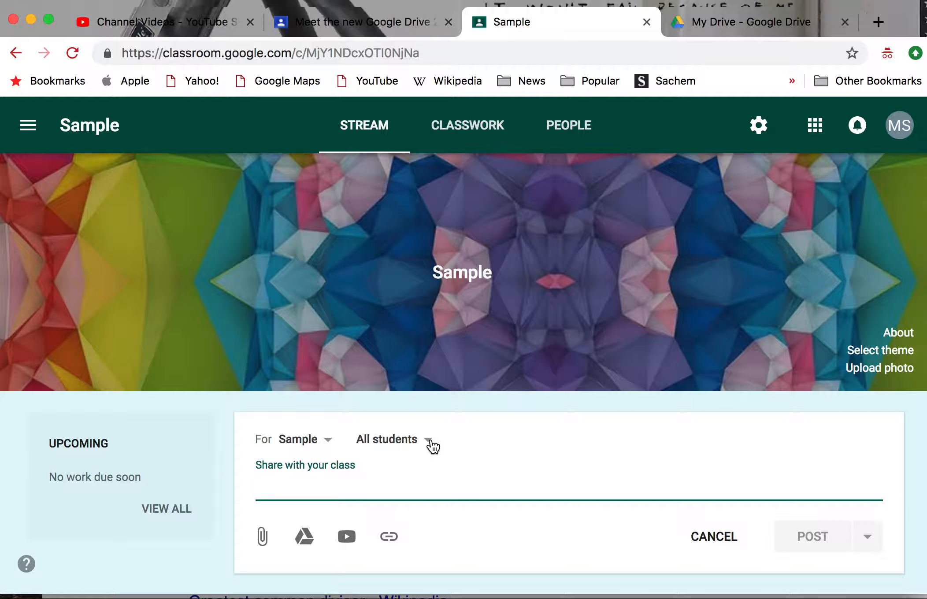
left_click(328, 445)
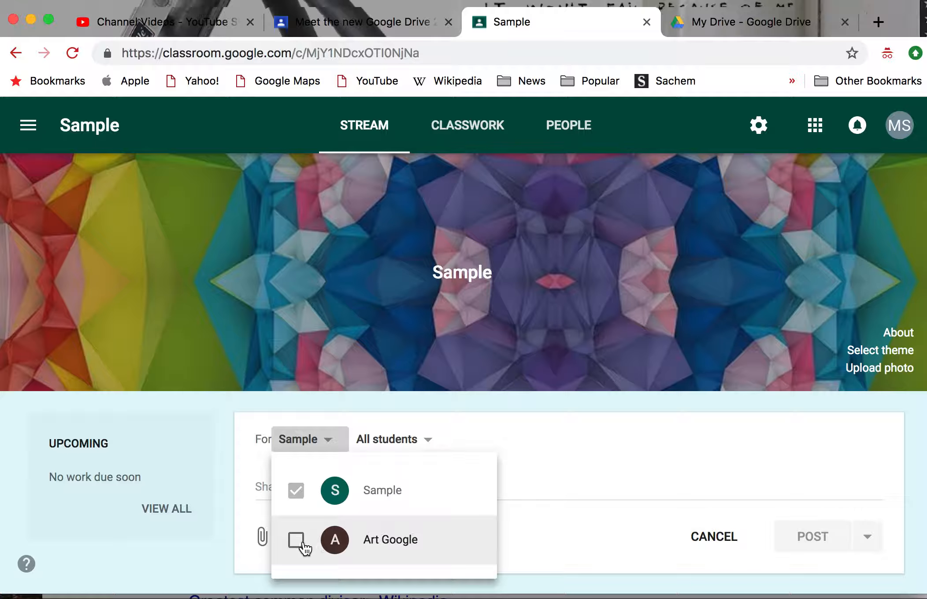
left_click(564, 437)
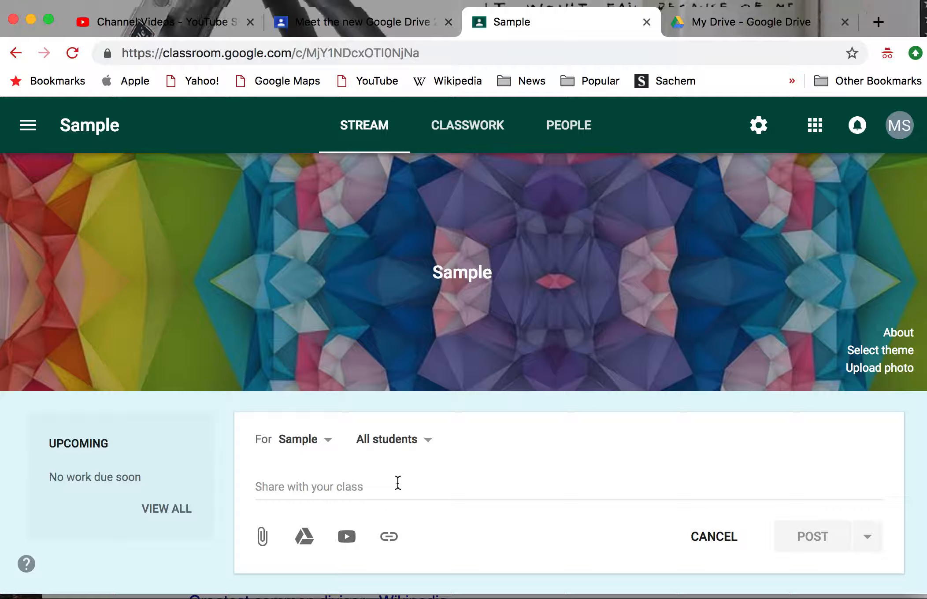
left_click(427, 440)
left_click(650, 474)
left_click(356, 488)
type("W")
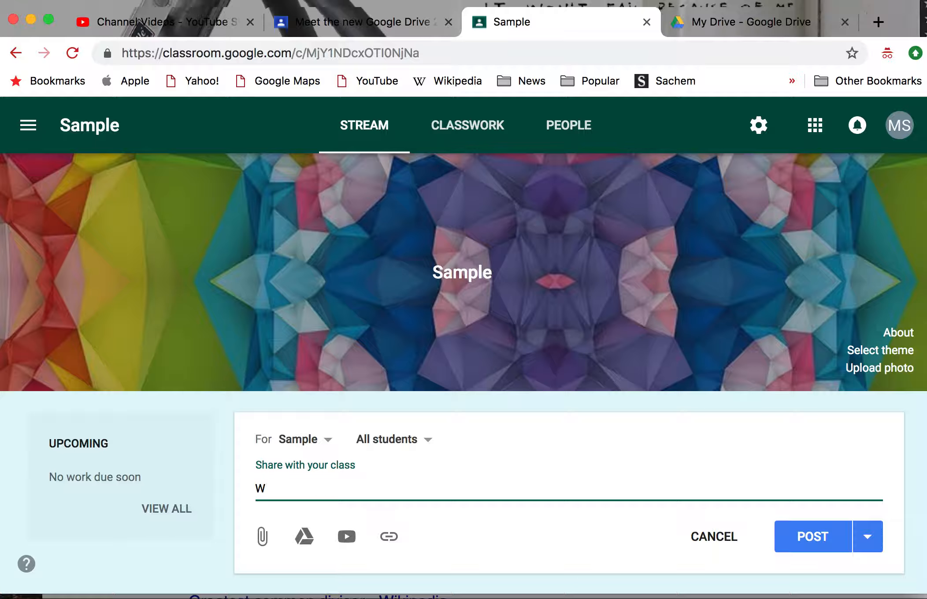
type("elcome to class")
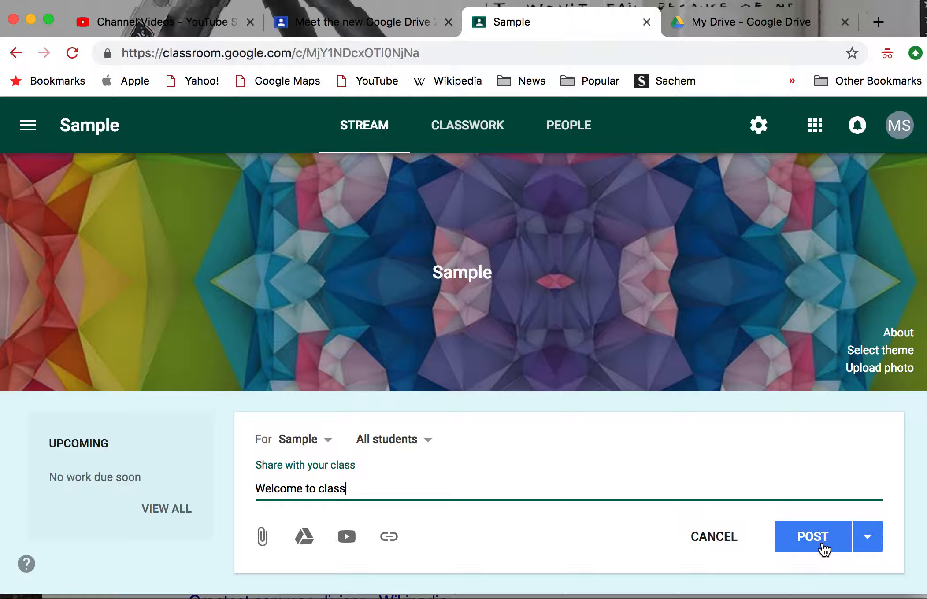
left_click(867, 551)
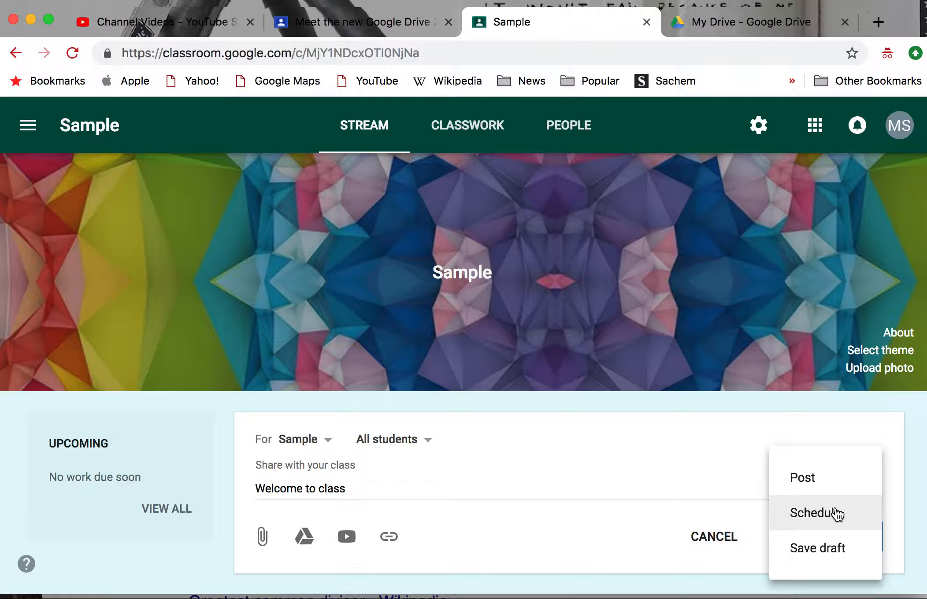
left_click(812, 484)
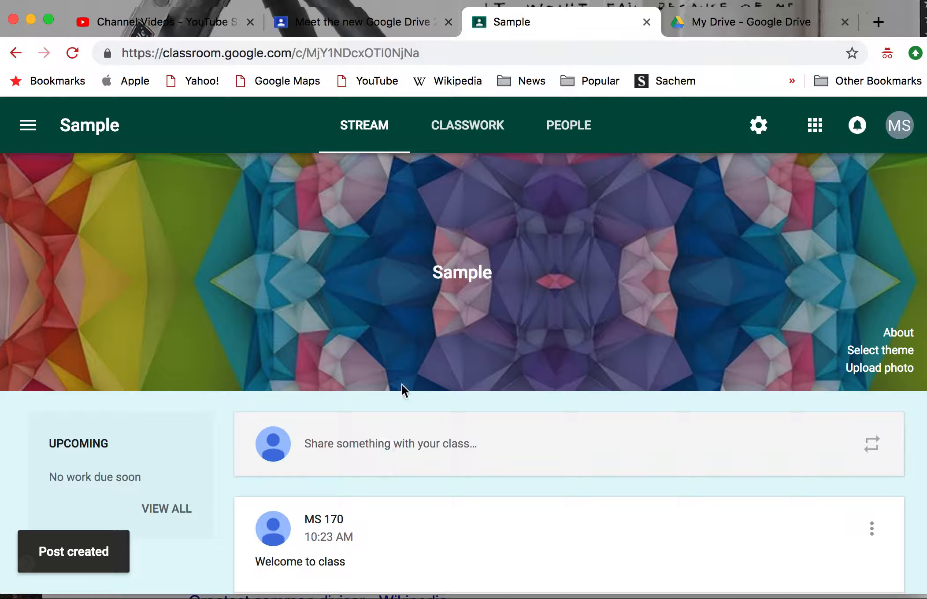
Step: Start a new classwork assignment for all students of the Sample class, titled "Assignment 1"
left_click(474, 142)
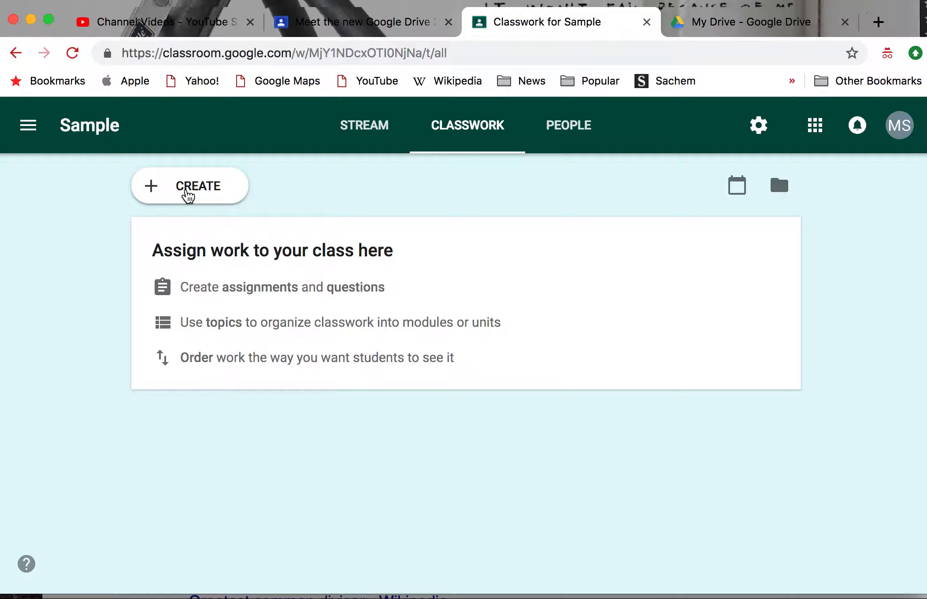
left_click(188, 189)
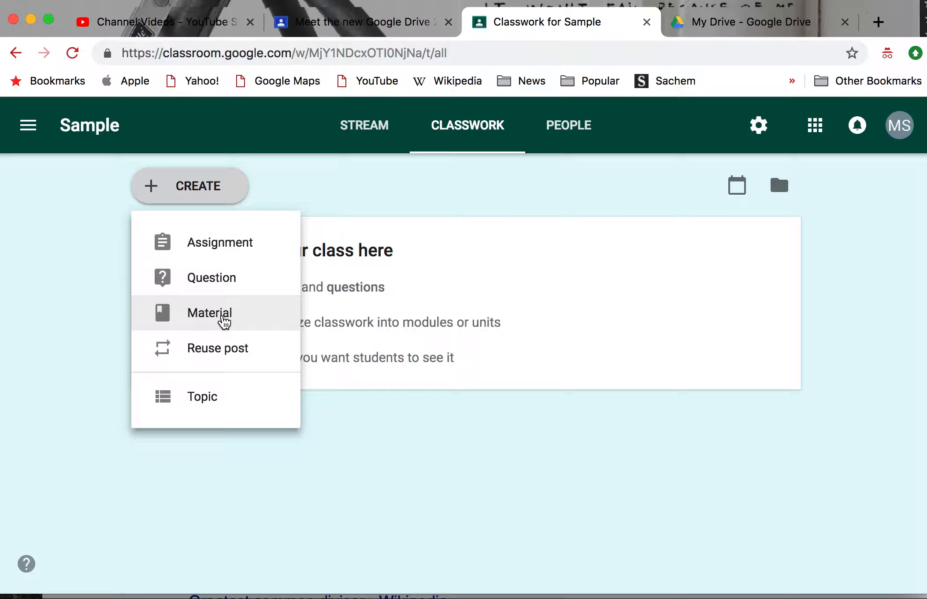
left_click(221, 243)
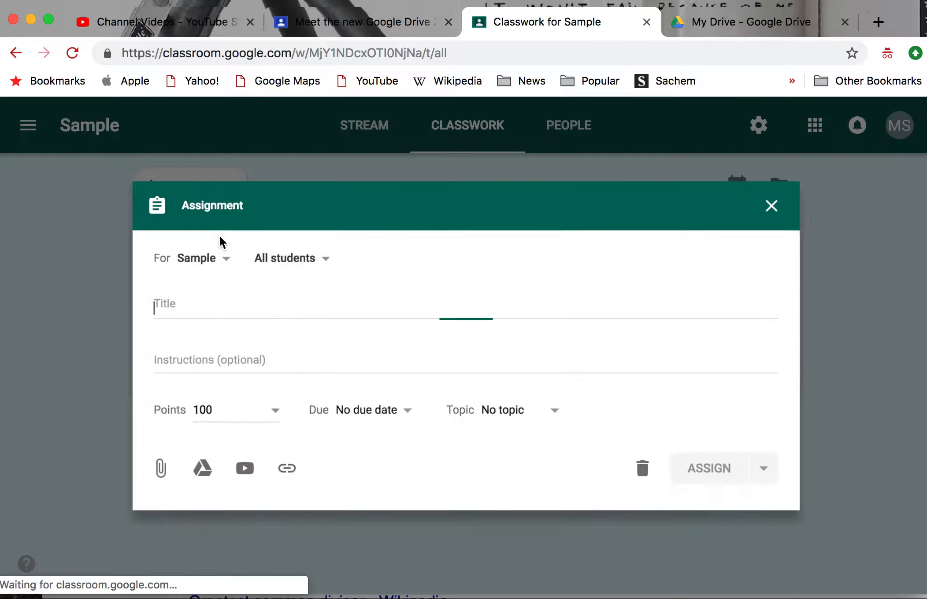
left_click(223, 259)
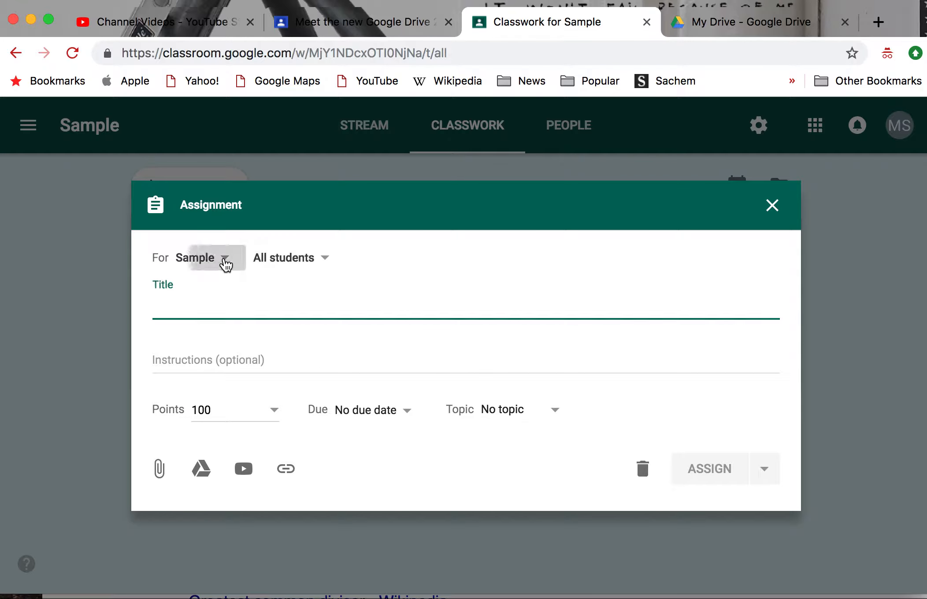
left_click(553, 294)
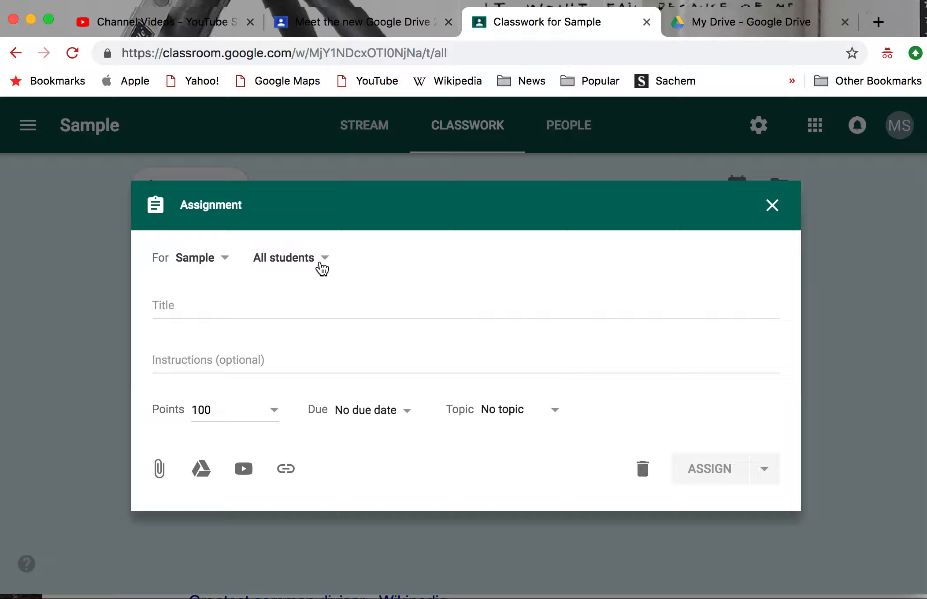
left_click(202, 305)
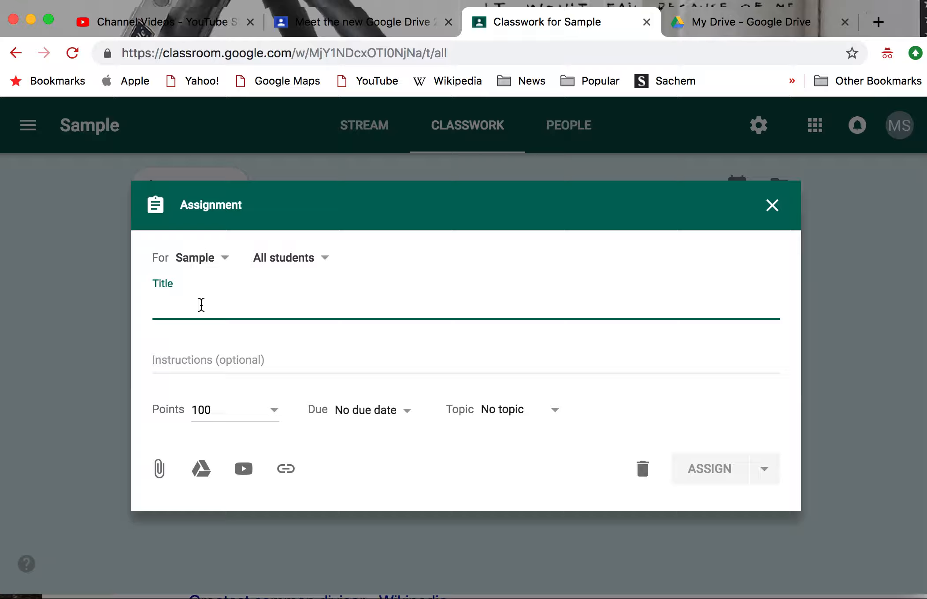
type("Assignm")
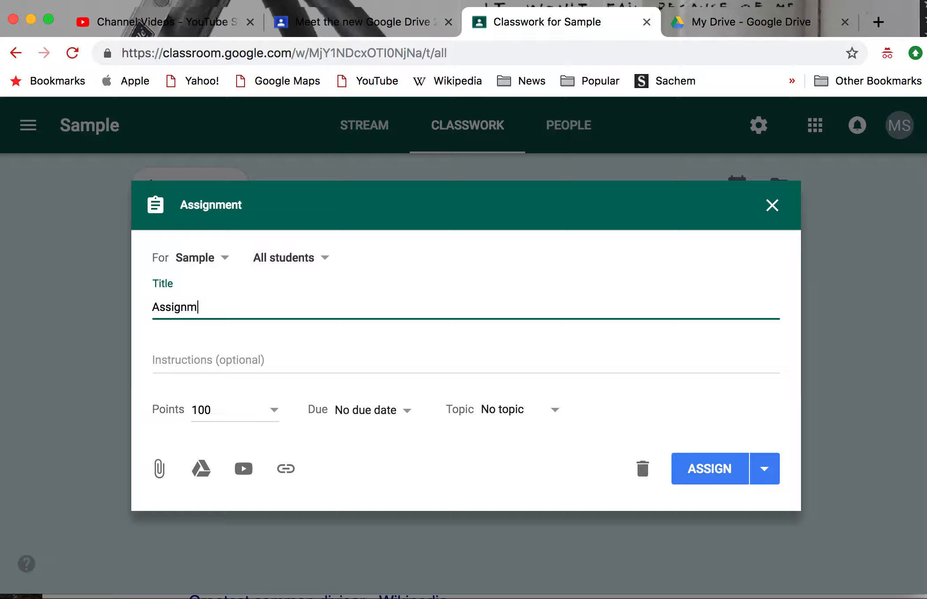
type("ent 1")
Step: Review the points options and set the assignment's due date to Dec 9, 2018, without a time
left_click(275, 411)
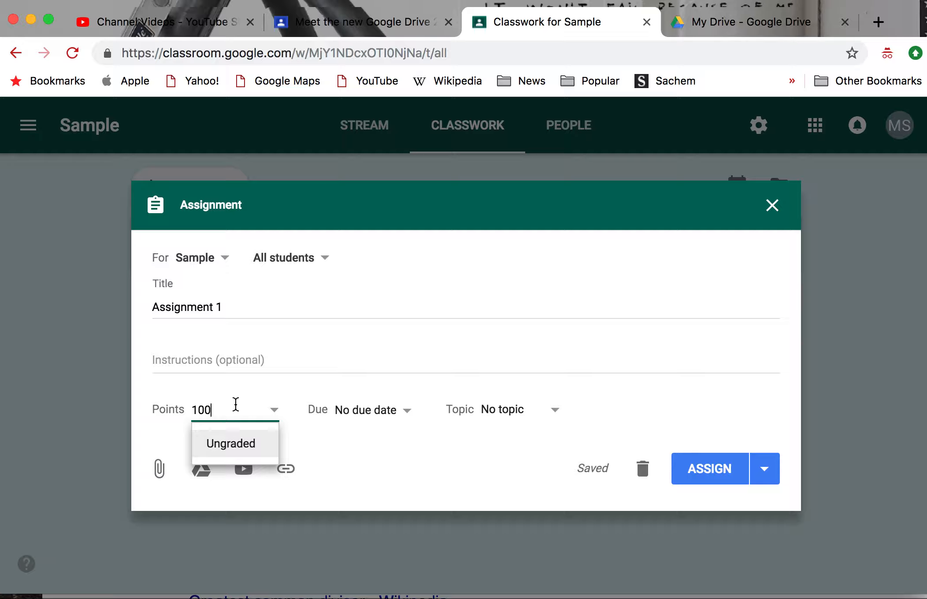
left_click(406, 415)
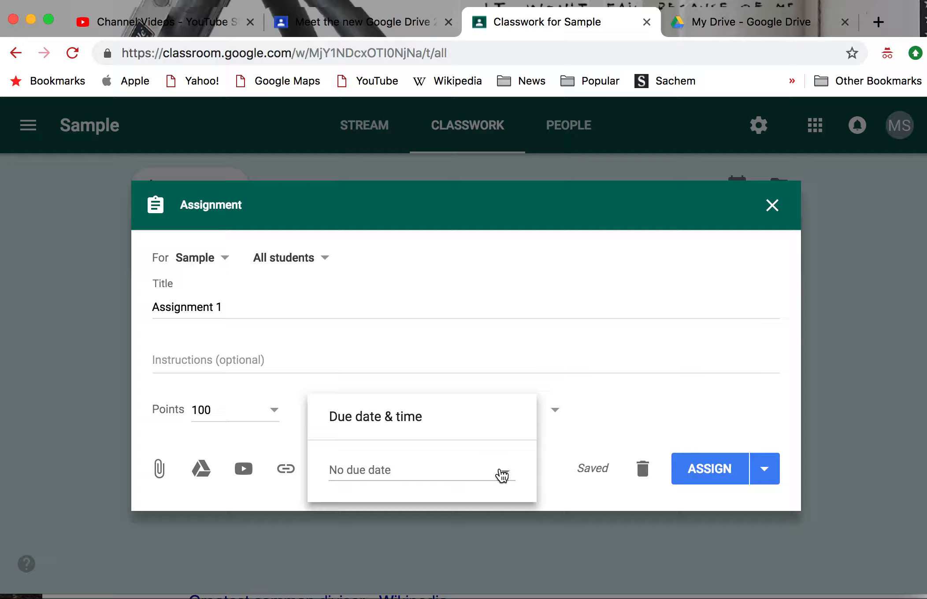
left_click(500, 473)
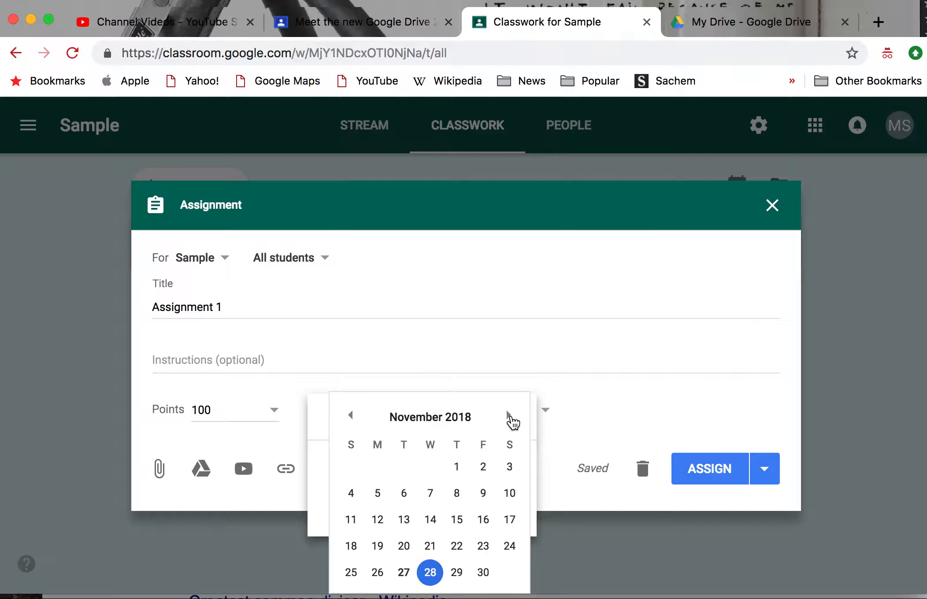
left_click(509, 418)
left_click(351, 520)
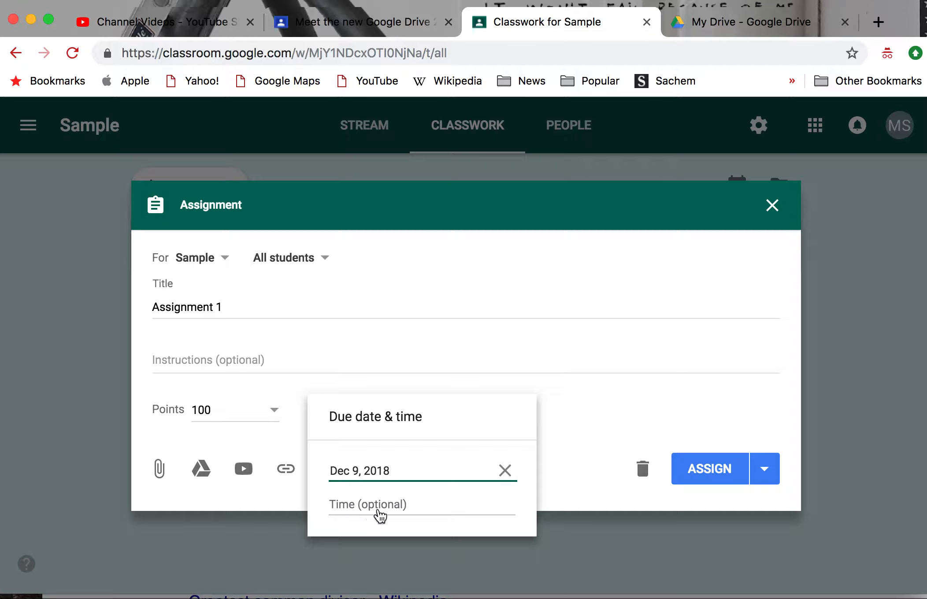
left_click(575, 415)
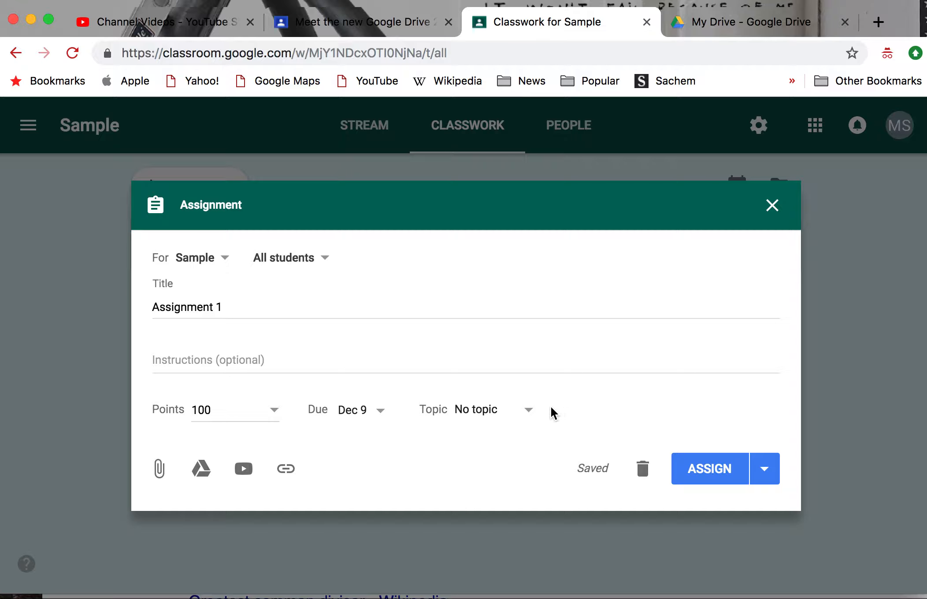
Step: Review the topic options without choosing one and attach the recent Google Drive document "[Template] Review Sheet for Exam" to the assignment
left_click(529, 413)
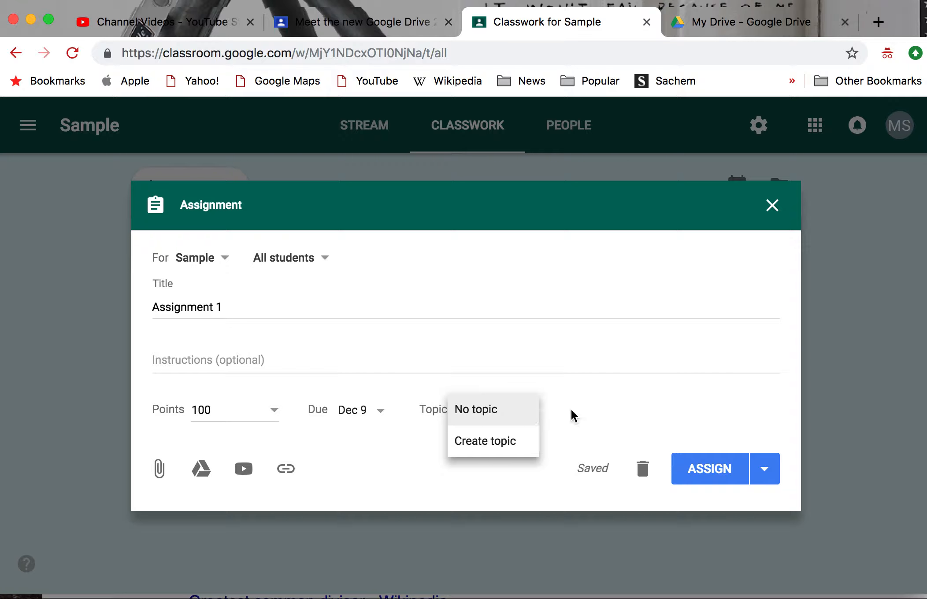
left_click(601, 419)
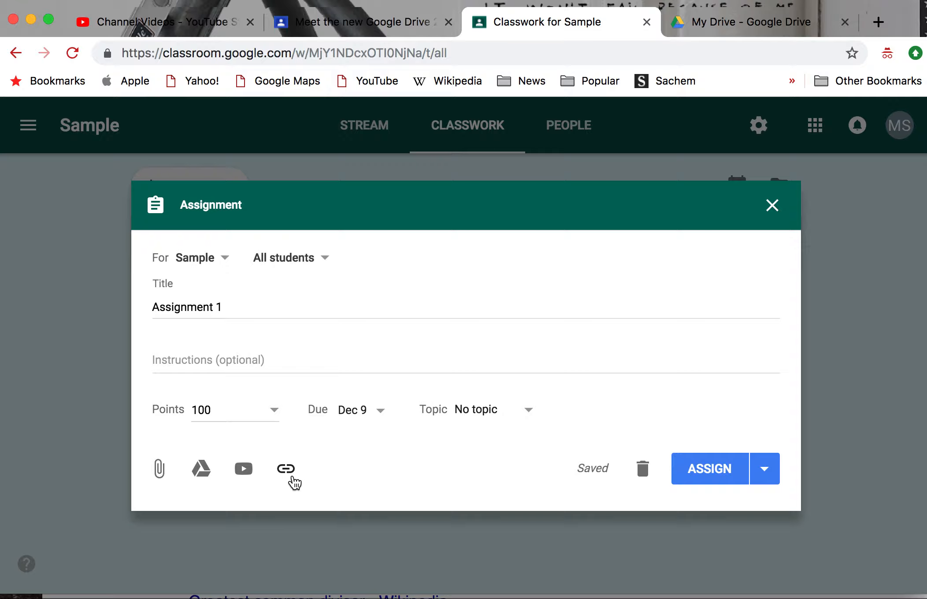
left_click(204, 474)
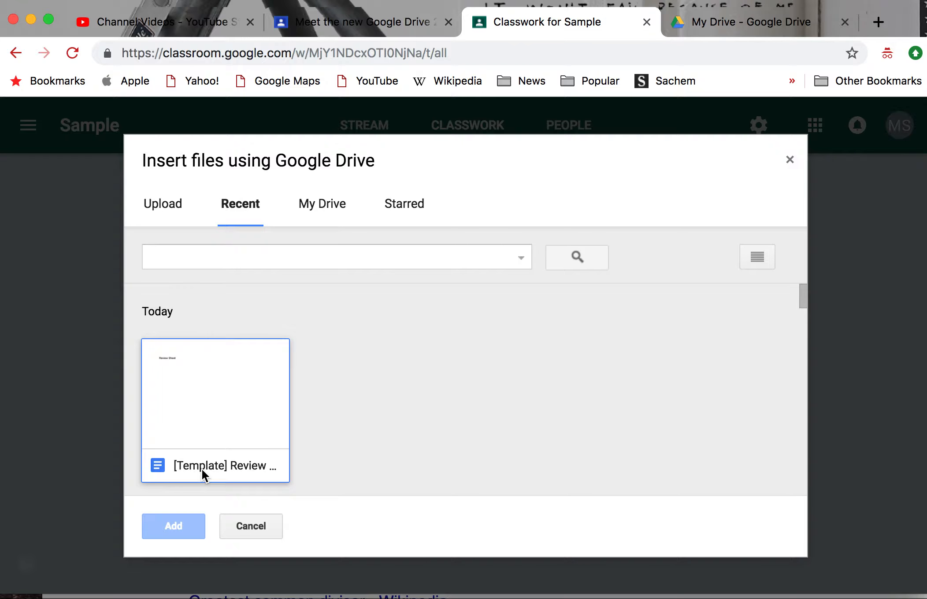
left_click(229, 422)
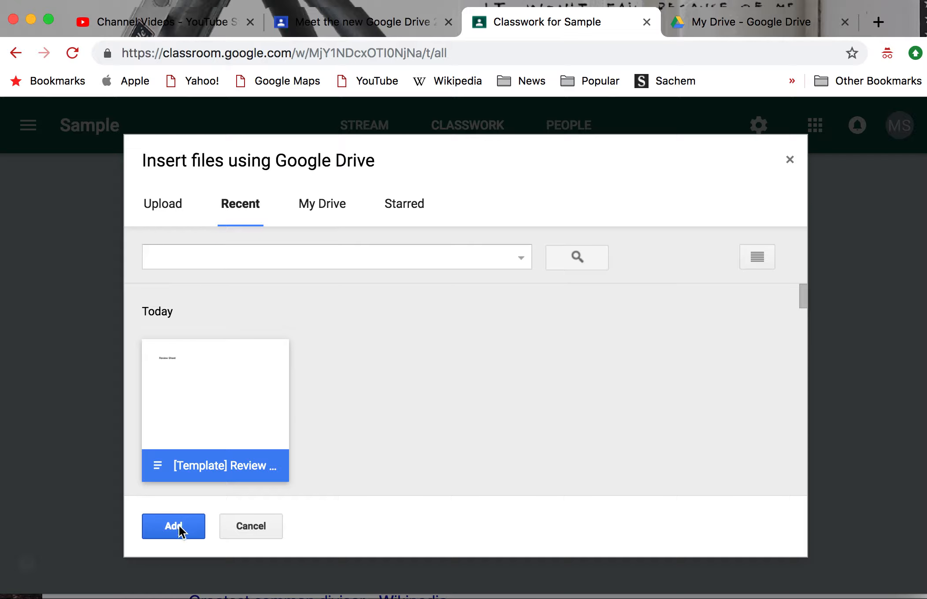
left_click(184, 528)
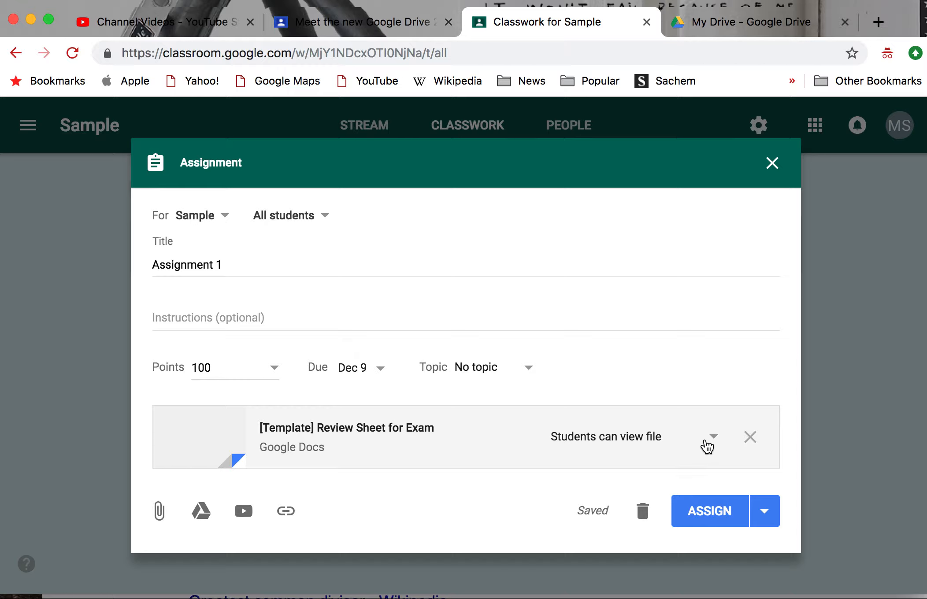
Step: Set the attached review sheet to "Make a copy for each student" and assign Assignment 1 immediately
left_click(714, 441)
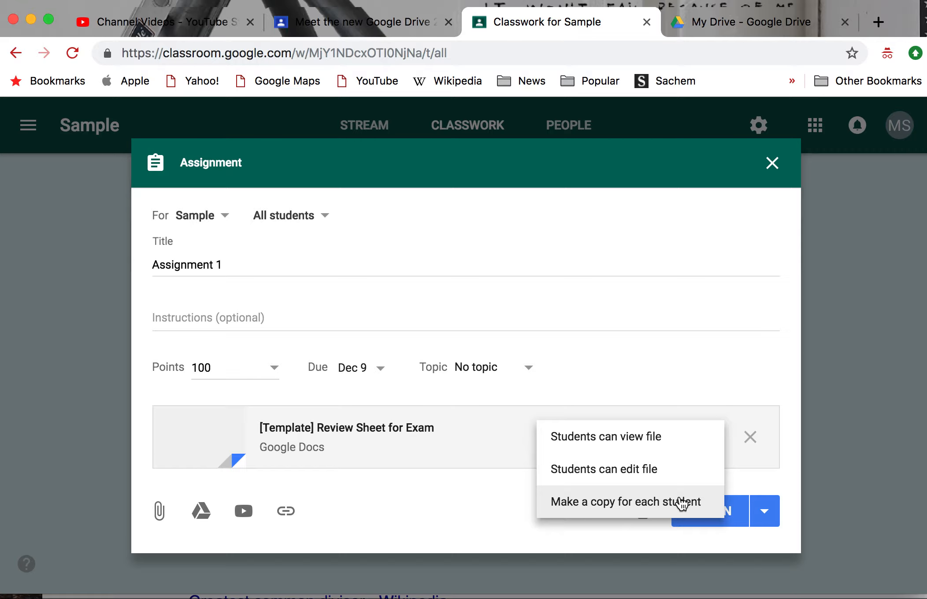
left_click(682, 503)
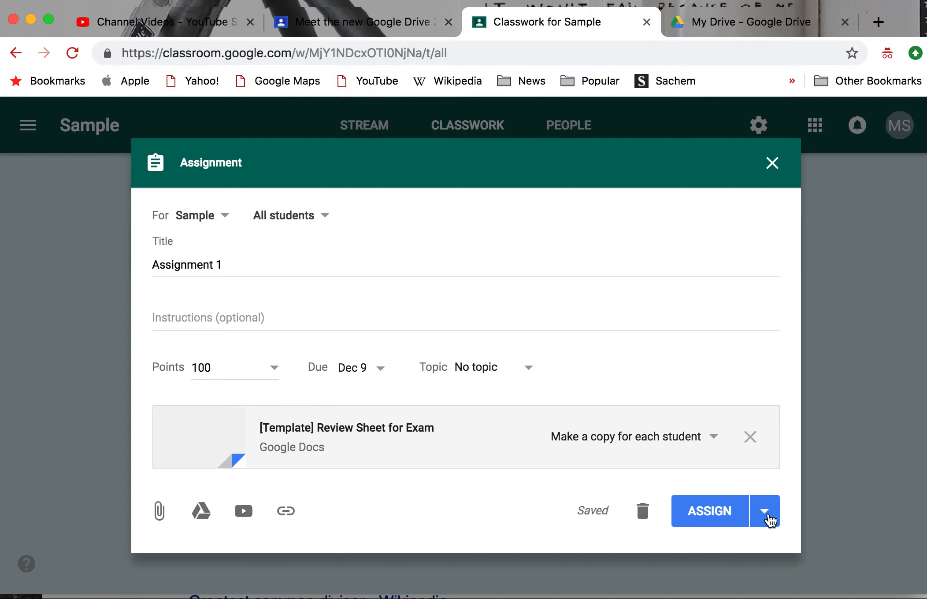
left_click(770, 519)
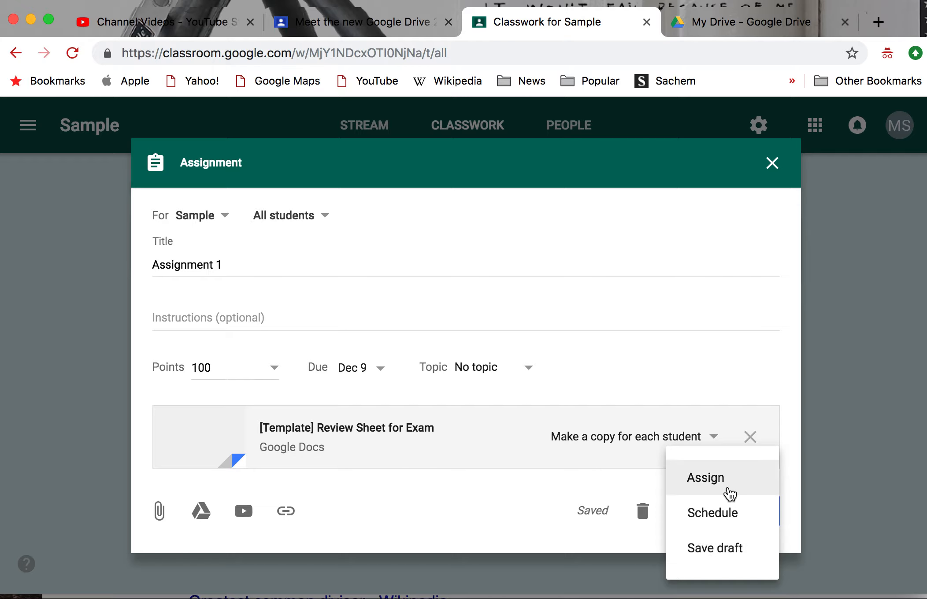
left_click(719, 481)
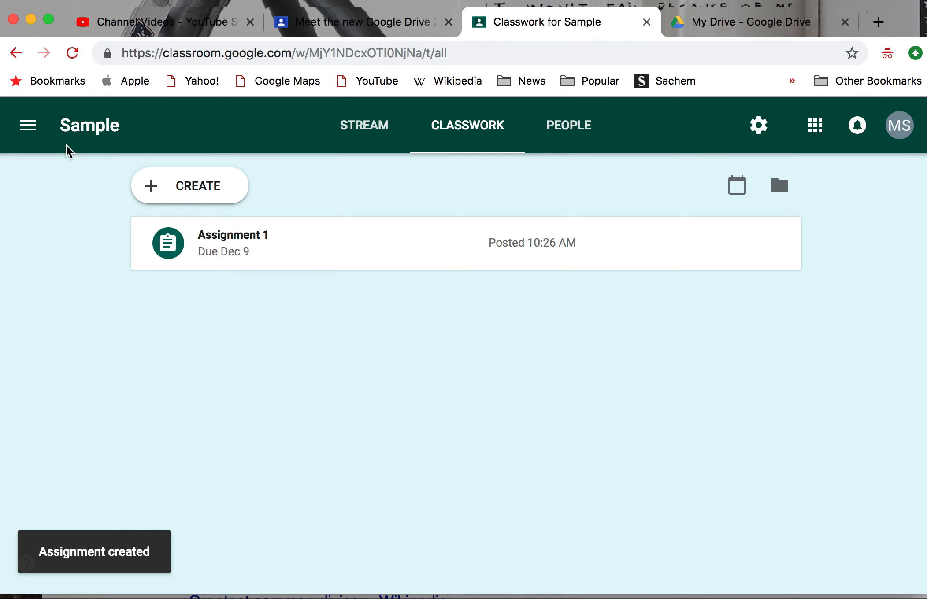
Step: Look through the navigation list of taught and enrolled classes and open the overview of all classes
left_click(29, 126)
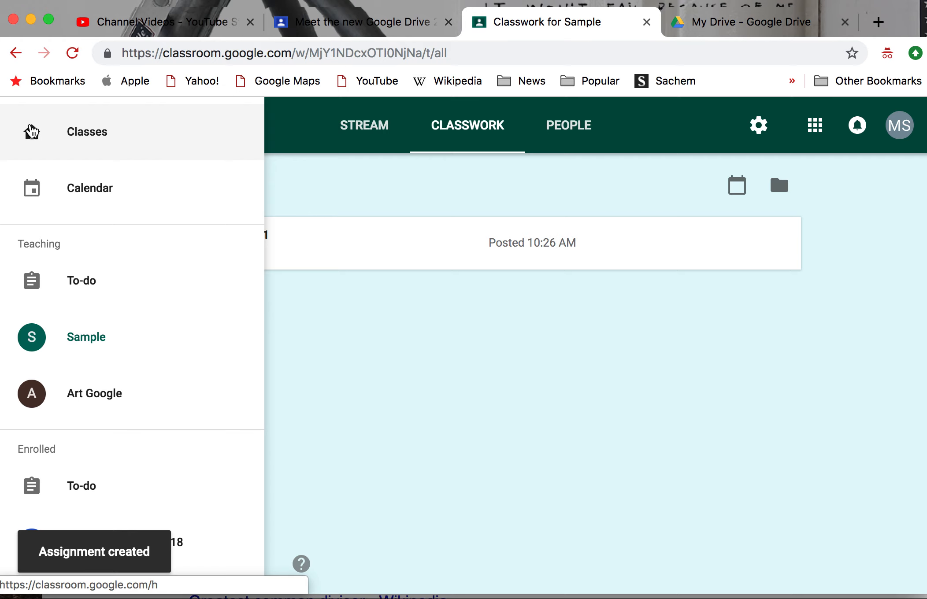
scroll(88, 331, "down", 3)
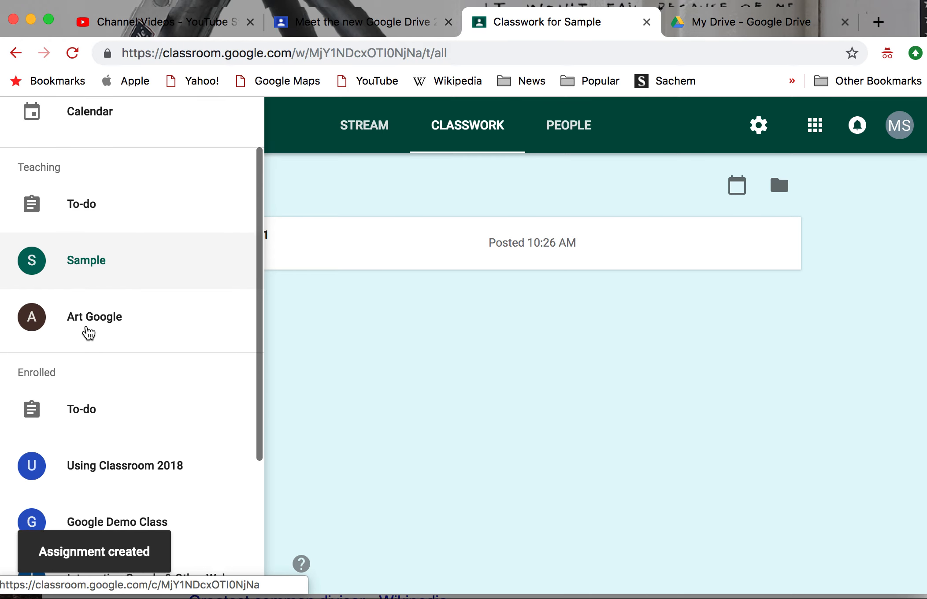
scroll(89, 474, "up", 3)
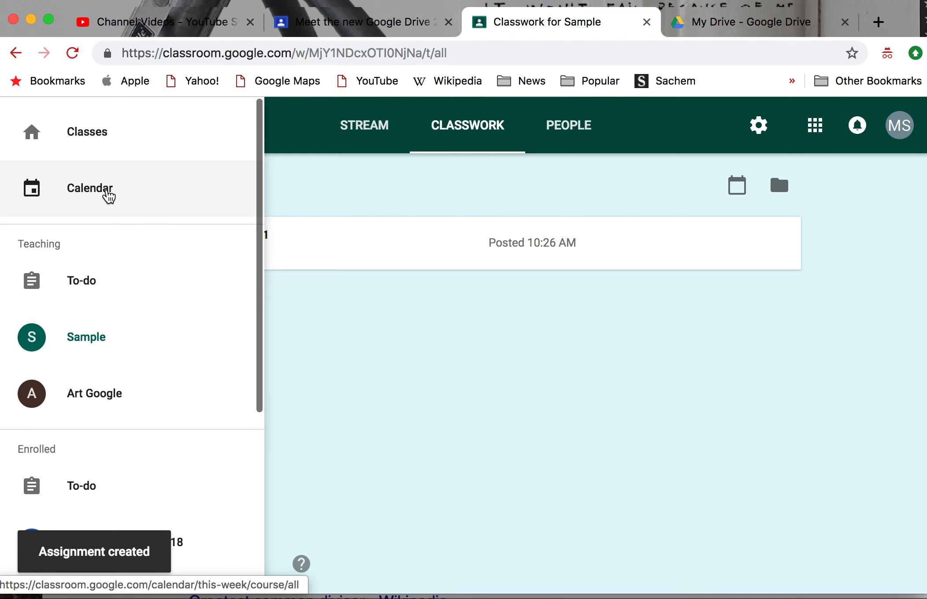
left_click(80, 134)
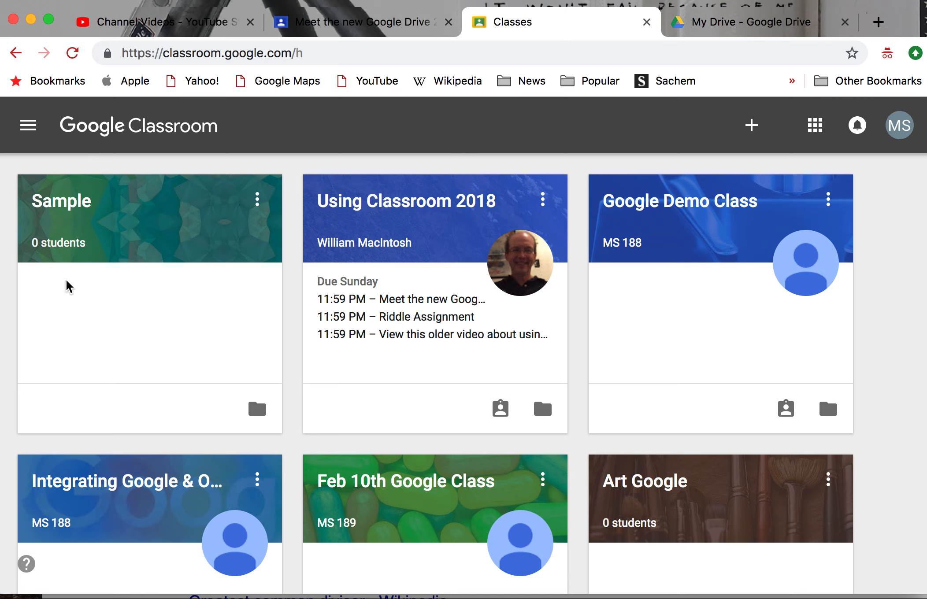